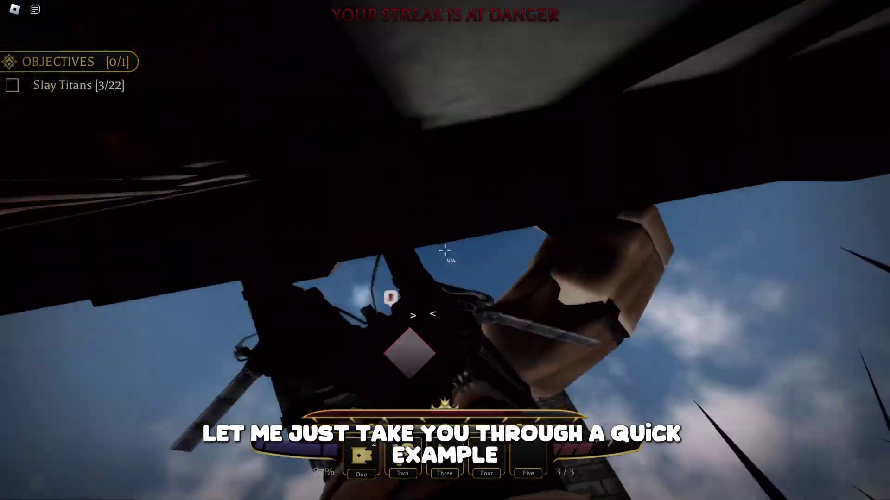
Strike the titan to bring the objective to 4 of 22, then fly toward the gate towers.
click(445, 250)
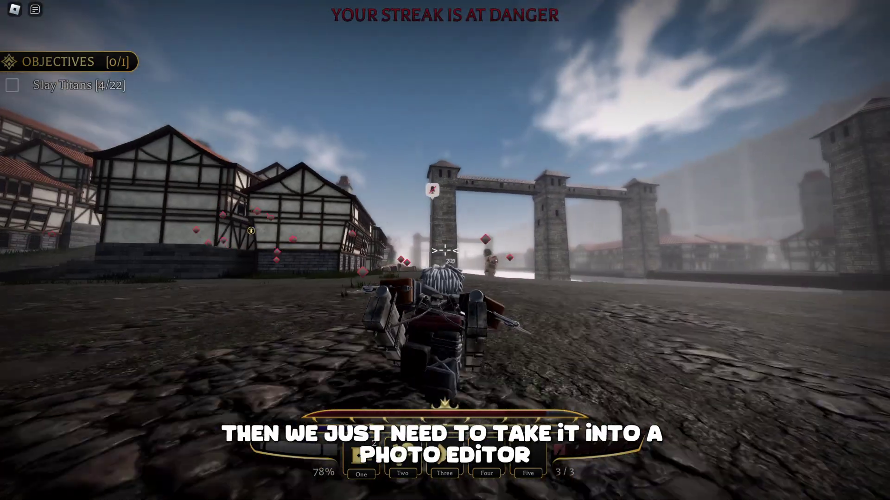
key(w)
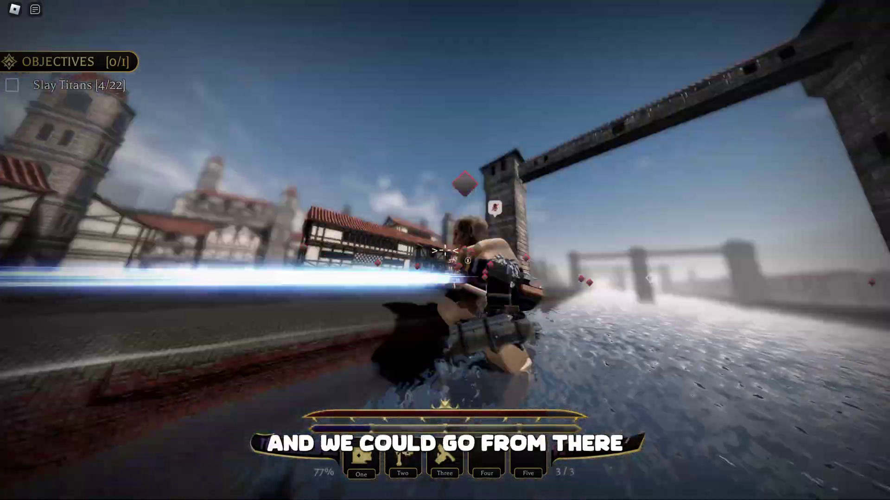
key(w)
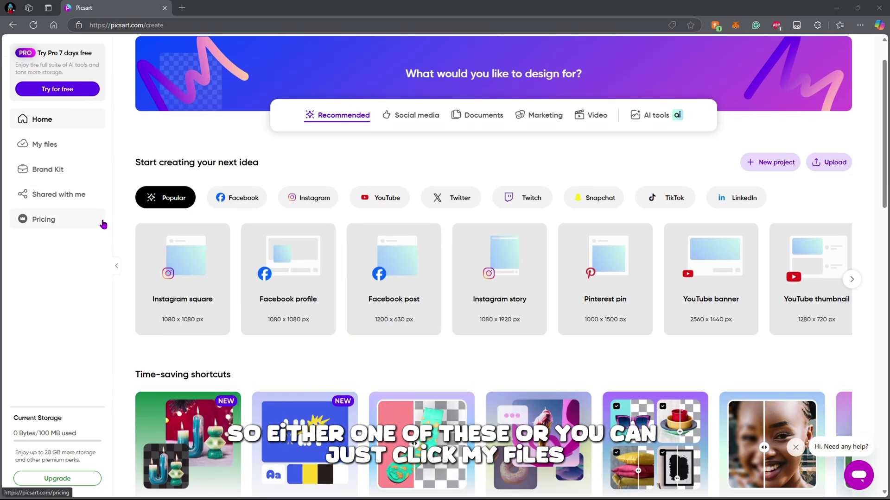
Create a blank 1080 × 1080 px project from My files, accepting the policy and dismissing the Smart Resize tip.
scroll(98, 220, down, 1)
click(46, 145)
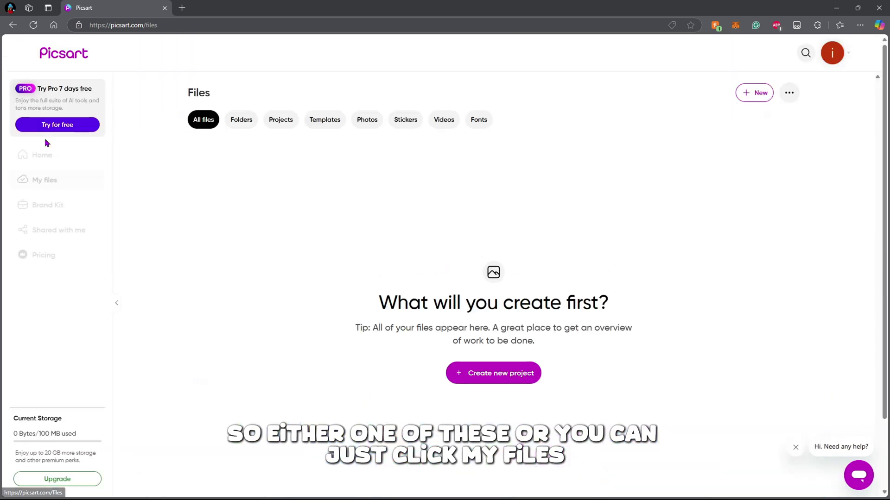
click(486, 371)
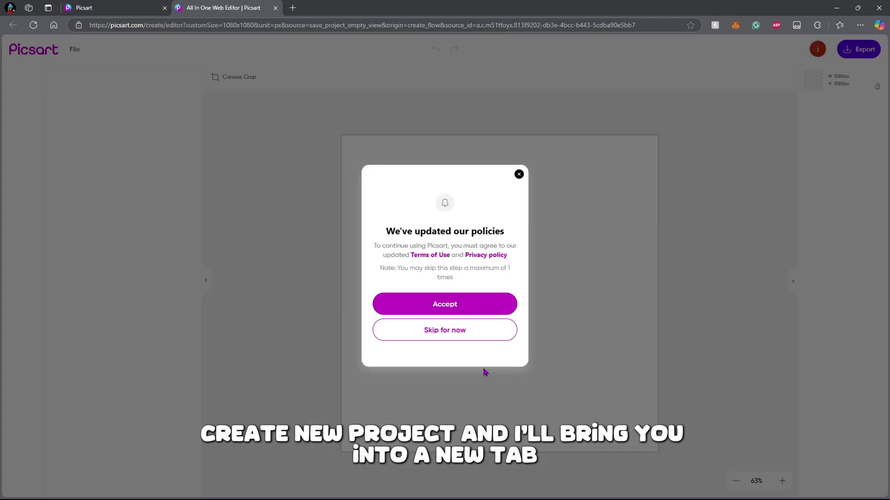
click(481, 307)
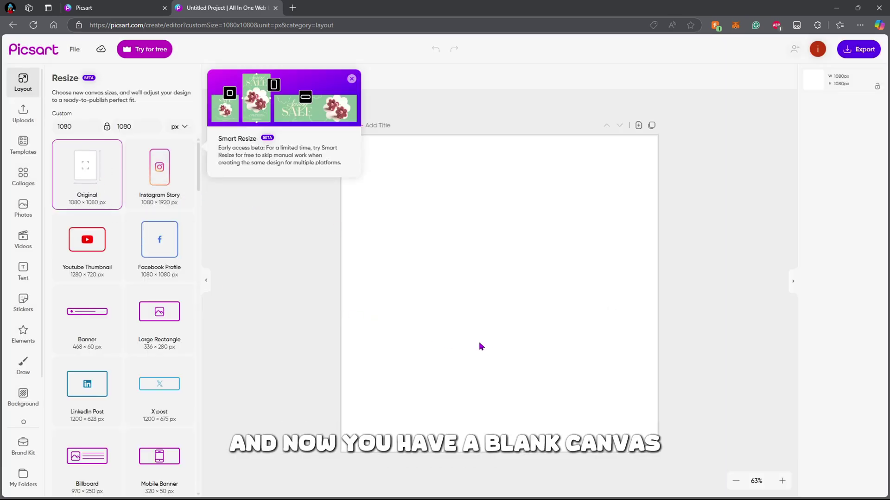
click(351, 79)
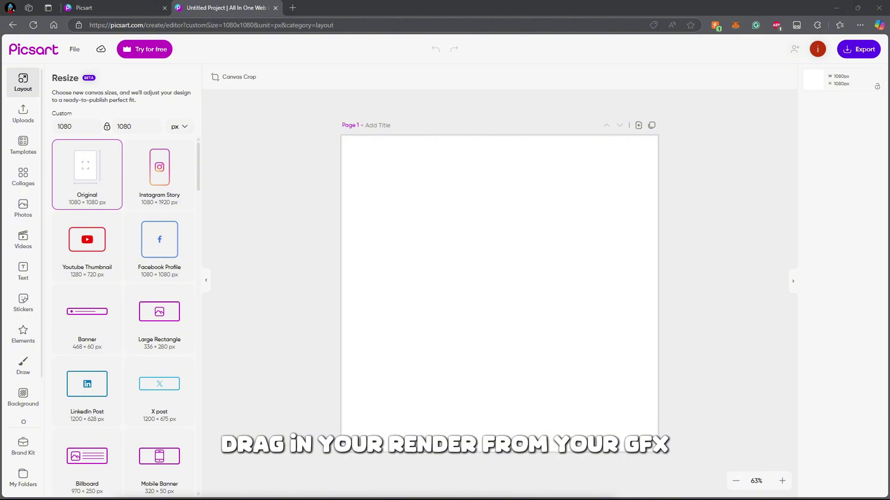
Drop the avatar render onto the canvas, scale it up and set it along the bottom edge.
drag(538, 355, 513, 292)
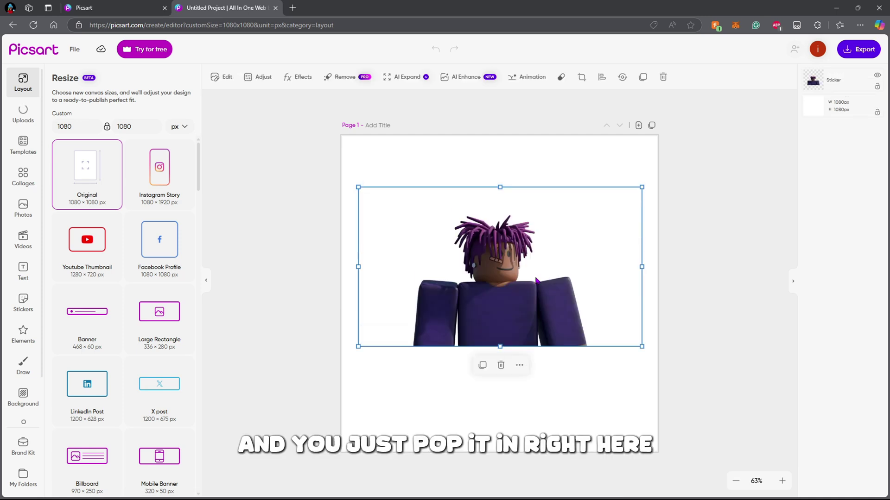
click(702, 363)
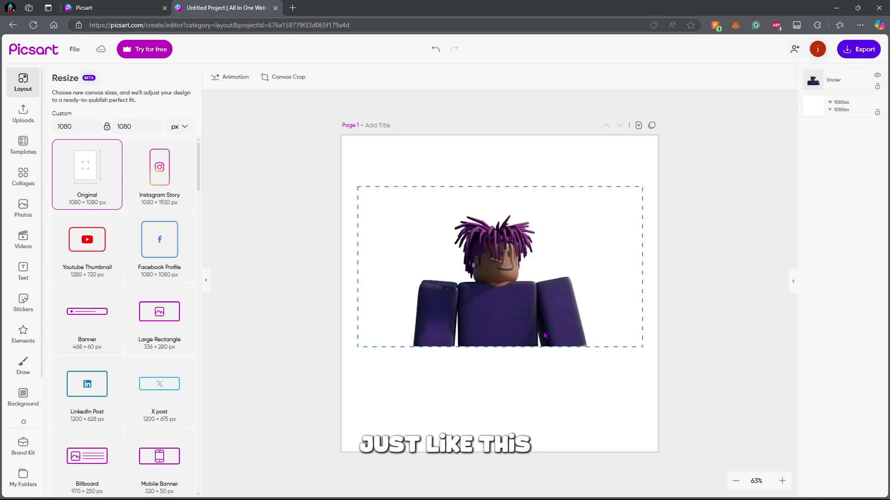
click(498, 343)
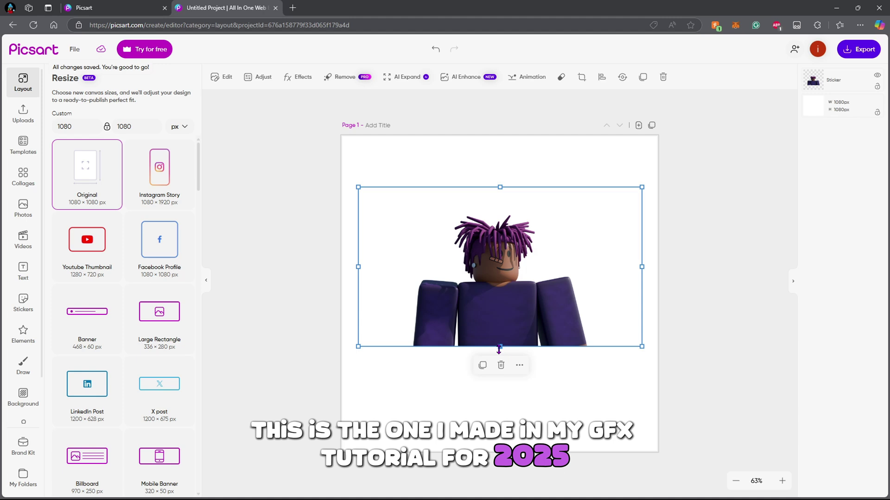
drag(498, 349, 501, 409)
key(ctrl+z)
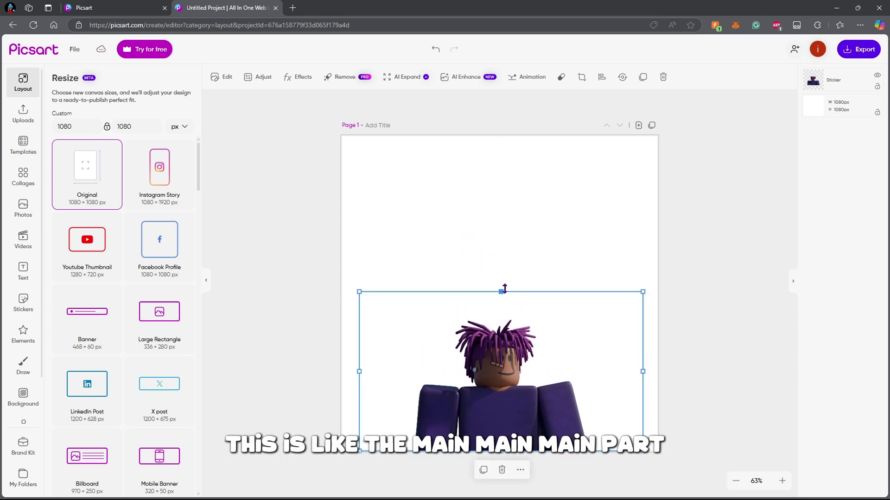
drag(642, 291, 783, 216)
drag(520, 323, 503, 360)
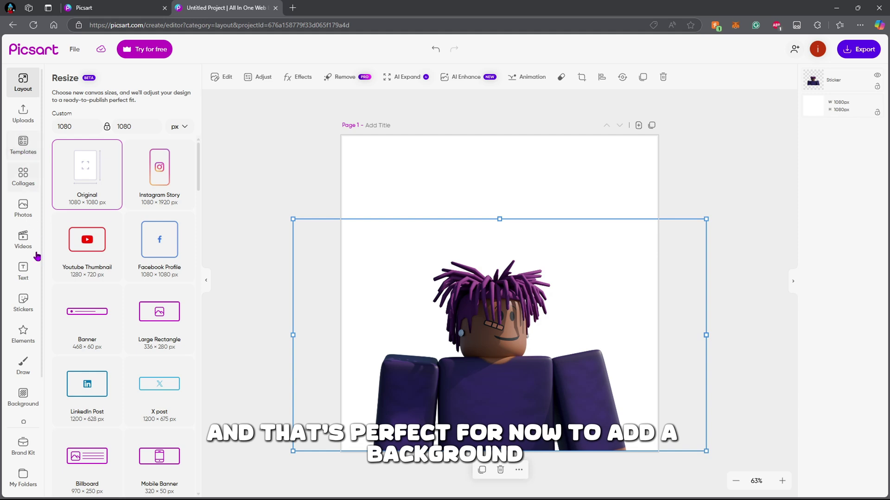
Set the canvas background colour to light purple cc82e3.
scroll(30, 282, down, 1)
click(28, 345)
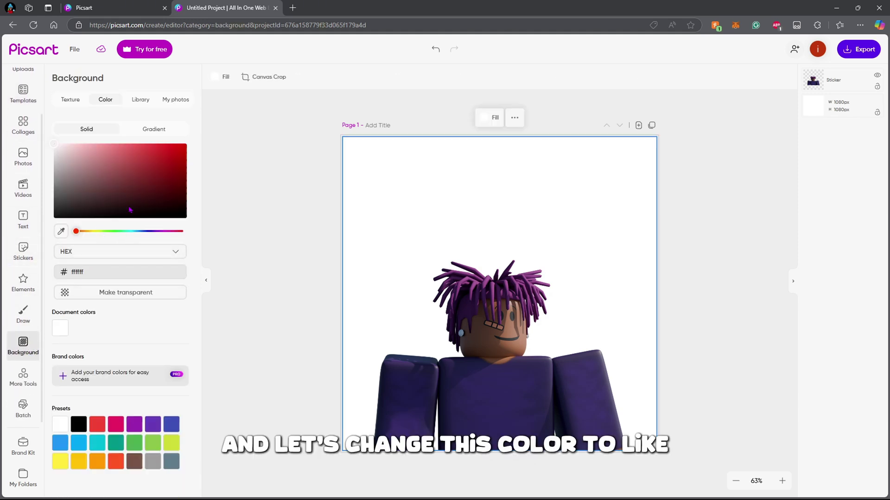
drag(139, 201, 188, 149)
drag(130, 232, 161, 232)
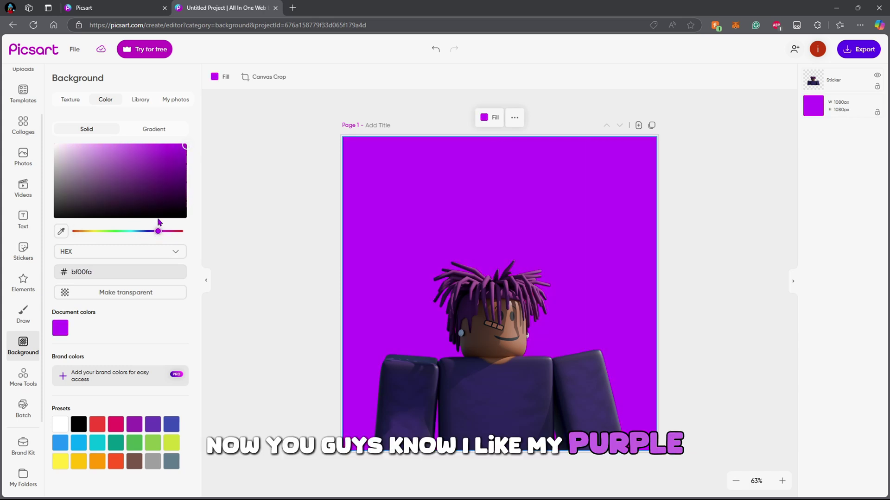
drag(131, 182, 110, 152)
Enlarge the avatar slightly and nudge it a little to the right.
click(502, 390)
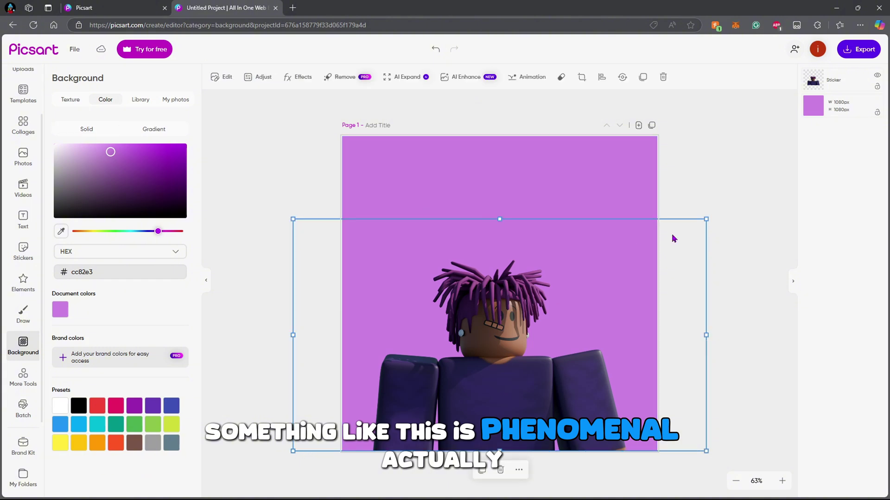
drag(706, 219, 758, 187)
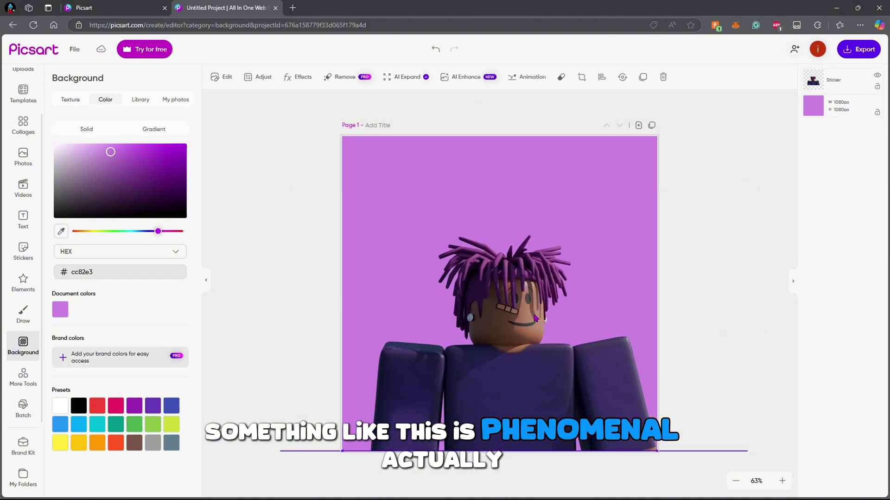
drag(521, 318, 532, 318)
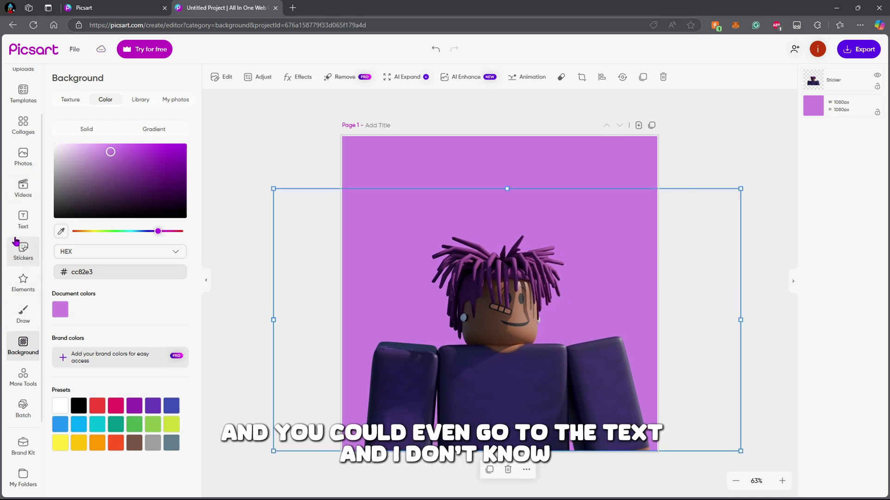
Add SWIPE UP style text reading 'Trust' and 'cc' on two lines, centred near the top.
click(23, 219)
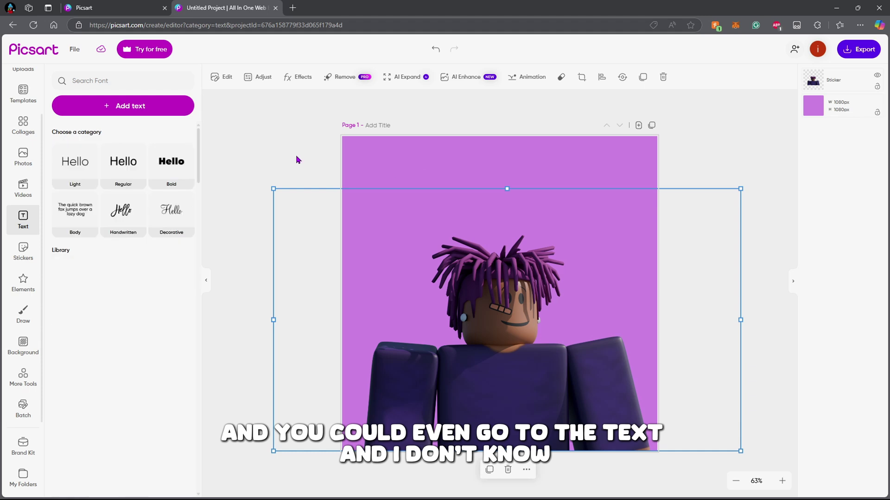
click(109, 326)
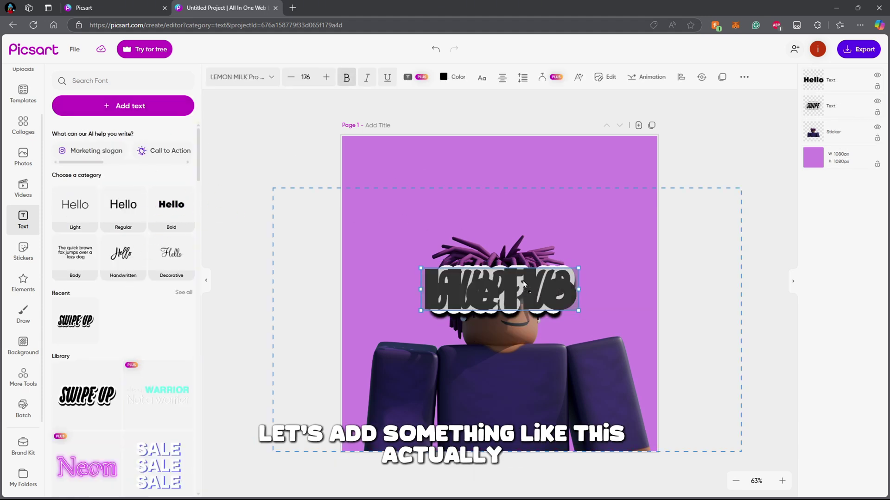
text(Trust)
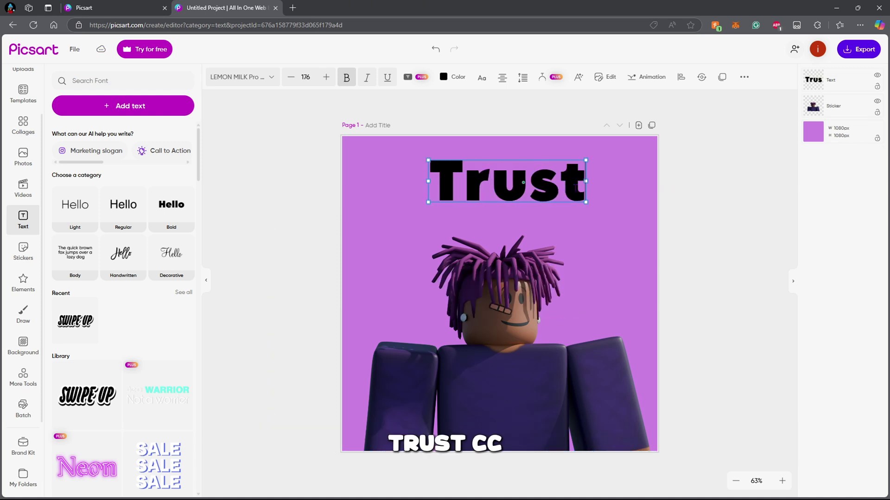
key(Return)
text(cc)
drag(551, 185, 541, 190)
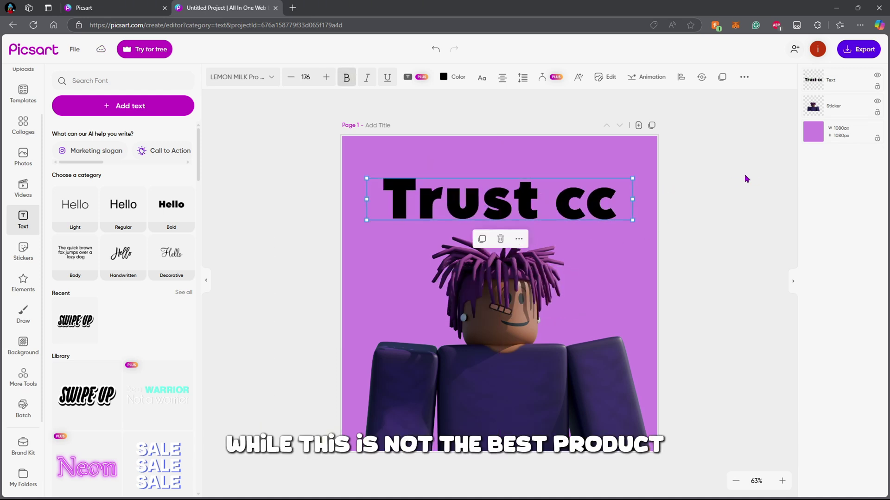
click(745, 175)
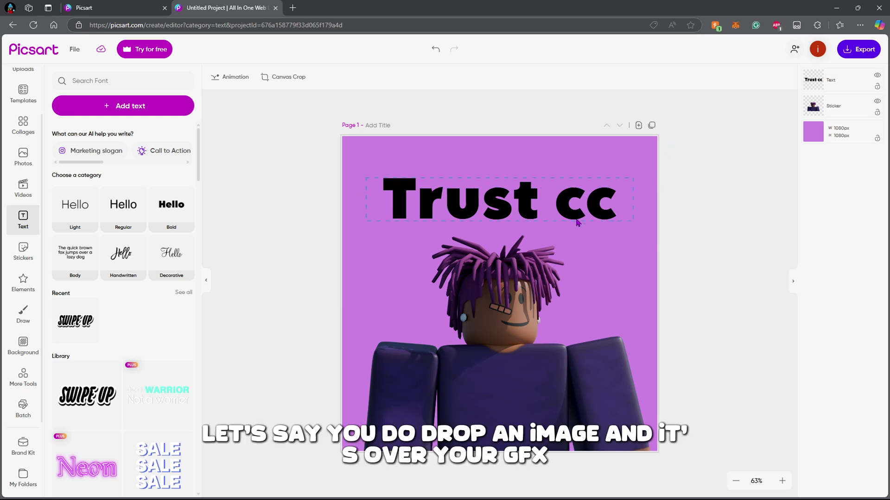
Put the text layer behind the character and move Trust cc up above the head.
drag(530, 207, 555, 316)
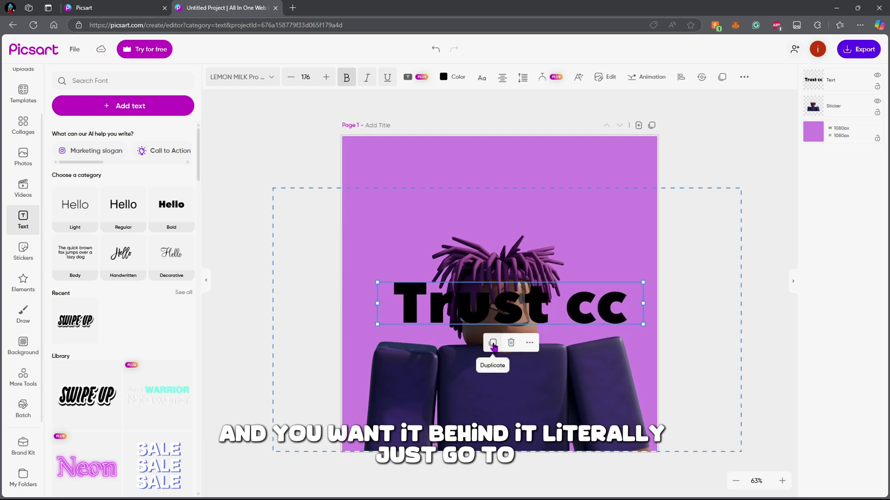
click(528, 345)
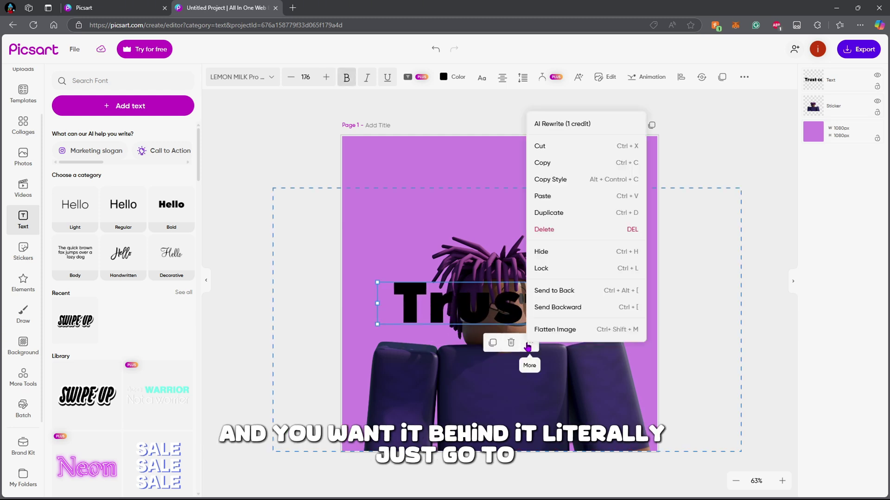
click(751, 171)
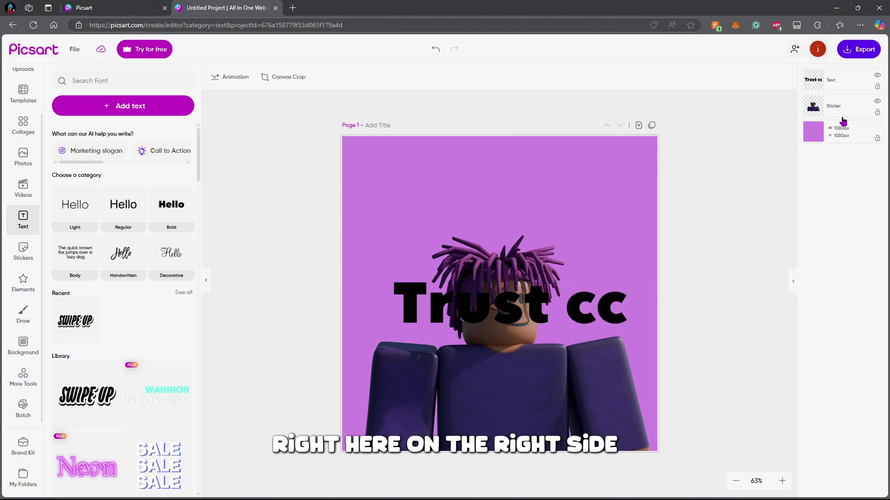
drag(850, 119, 850, 148)
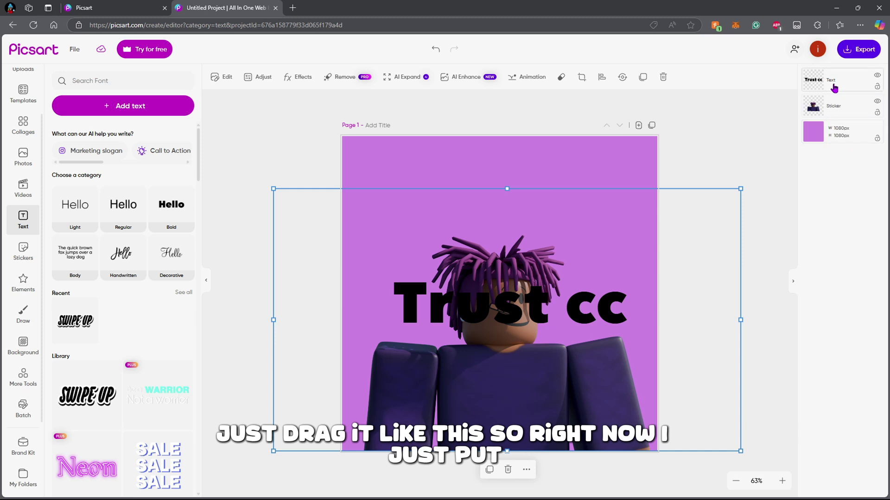
drag(838, 88, 843, 118)
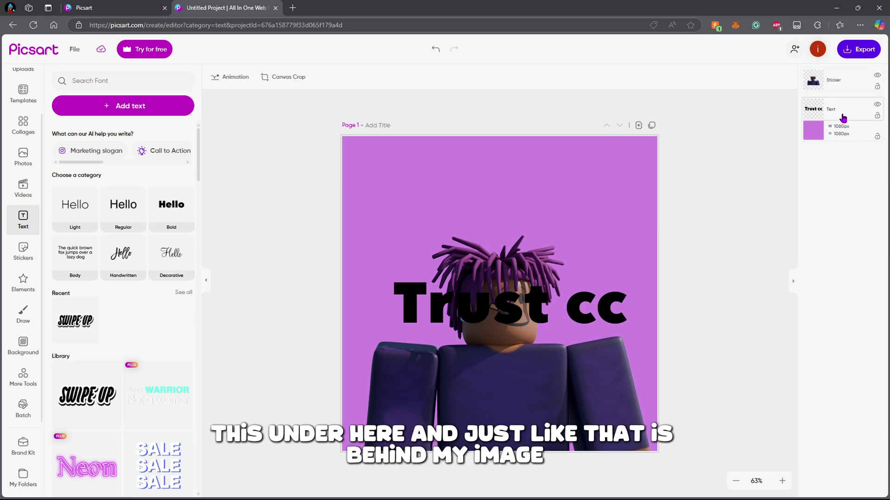
drag(610, 307, 598, 176)
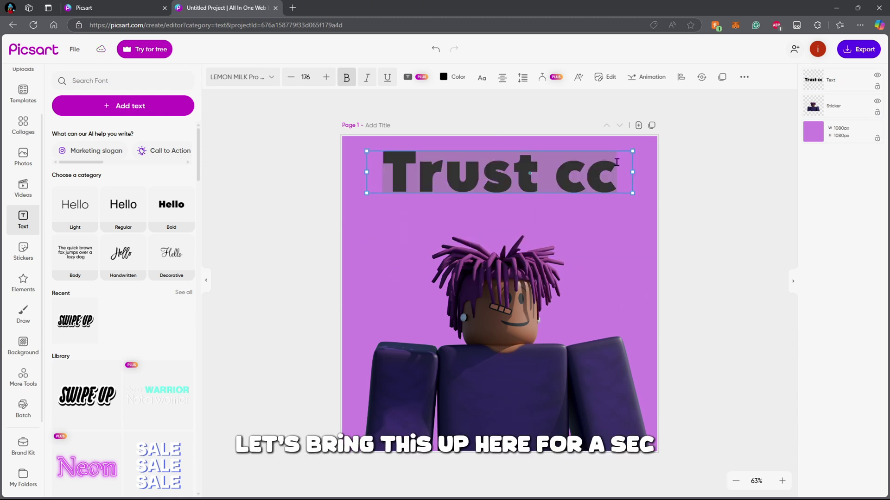
Recolour the Trust cc text a deeper purple sampled from the canvas background.
click(453, 77)
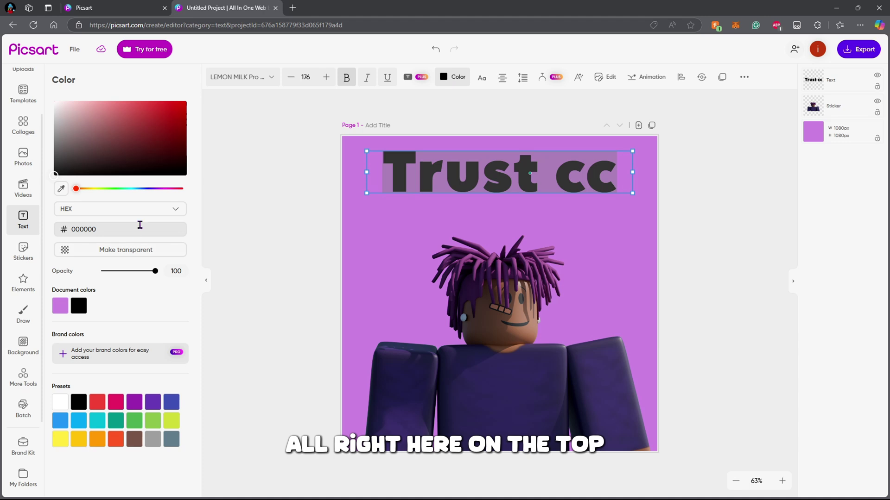
click(71, 137)
drag(45, 92, 45, 92)
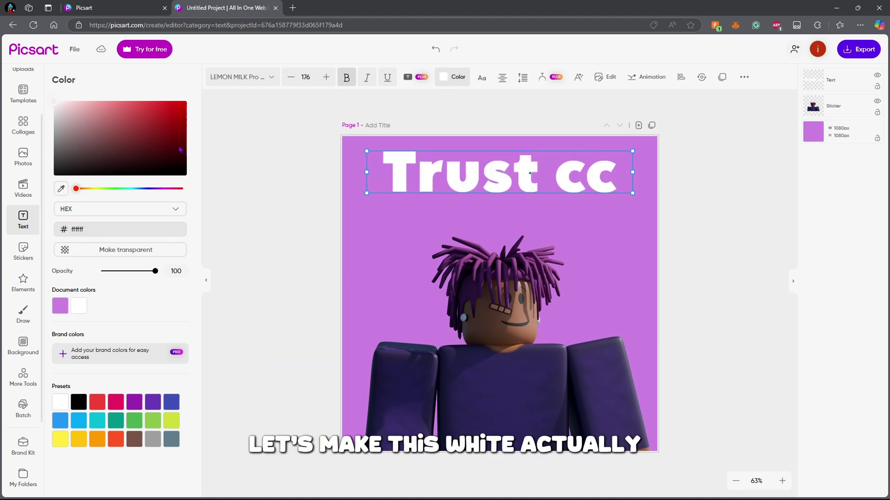
click(61, 189)
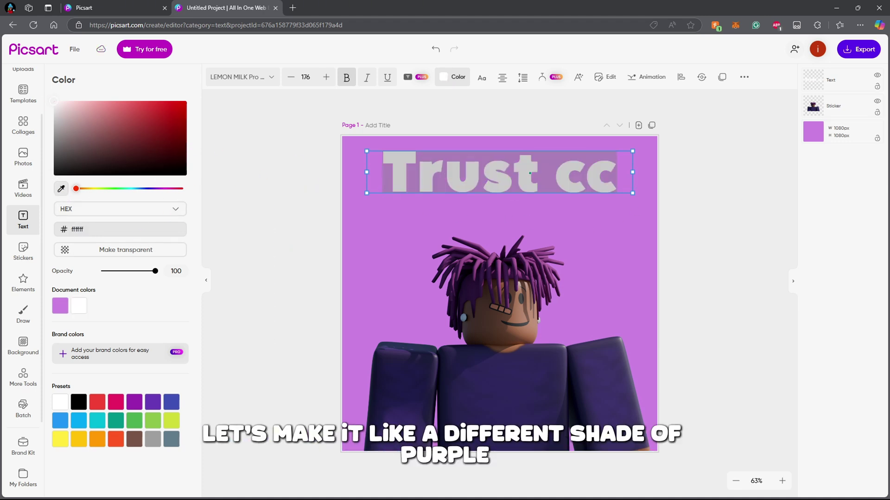
click(373, 223)
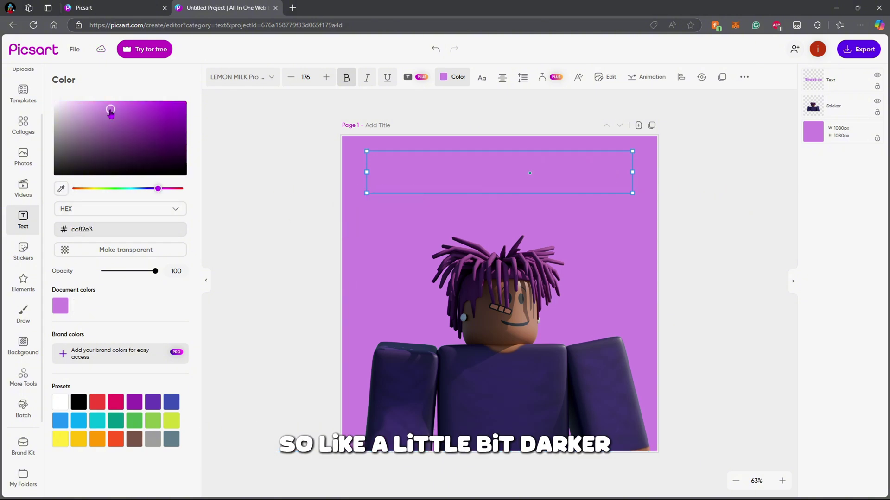
drag(111, 110, 109, 122)
Move the text down and layer it behind the character's head.
drag(526, 177, 526, 254)
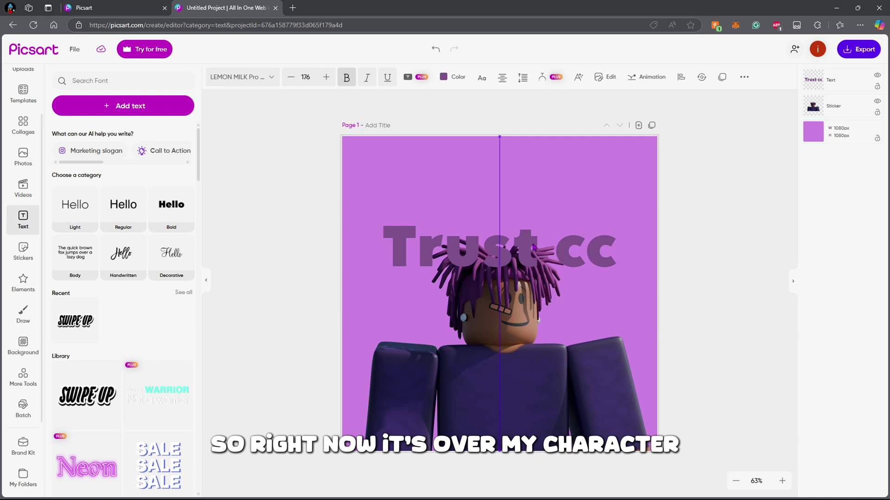
drag(839, 88, 848, 111)
drag(577, 249, 575, 236)
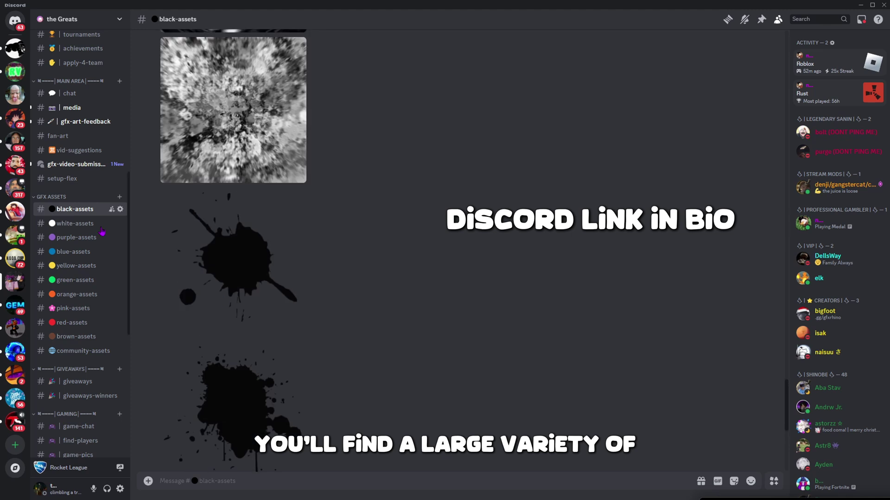
Browse the GFX asset channels and copy the shooting-star image from white-assets.
click(90, 226)
click(87, 237)
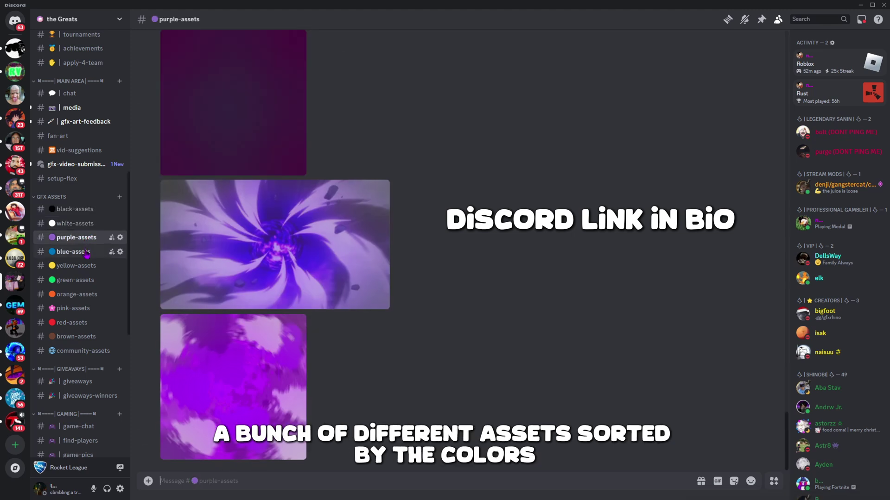
click(87, 253)
key(alt+Down)
key(alt+Down)
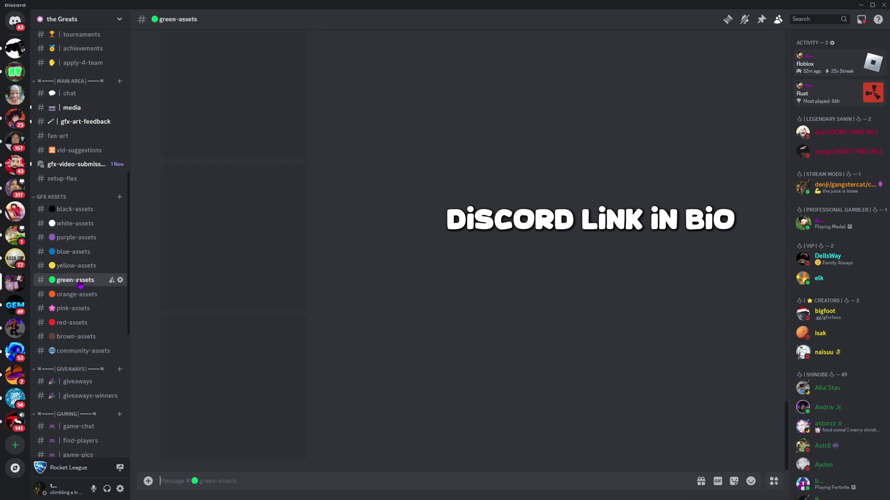
key(alt+Down)
key(alt+Down)
key(alt+Down)
key(alt+Down)
click(80, 226)
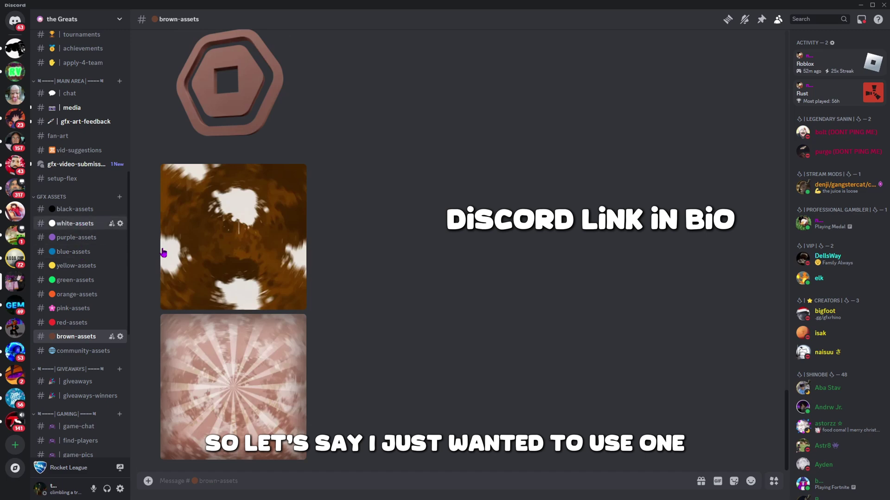
scroll(263, 285, up, 5)
scroll(278, 306, down, 3)
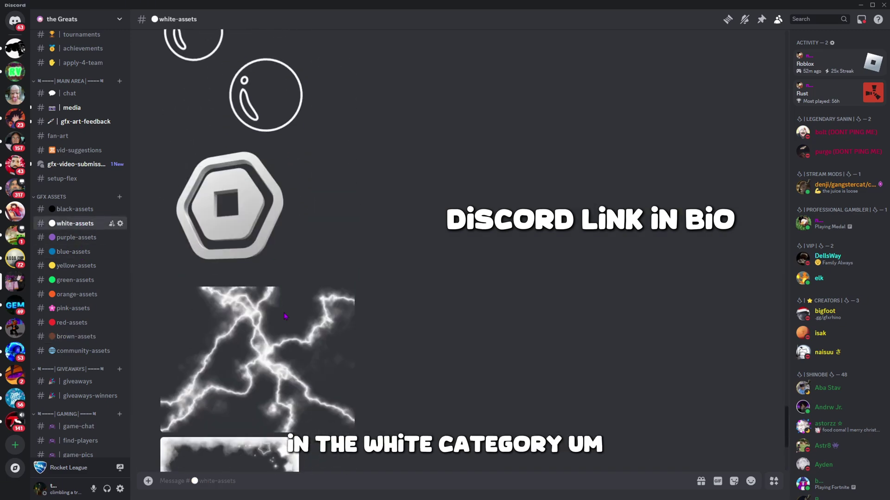
scroll(285, 315, up, 12)
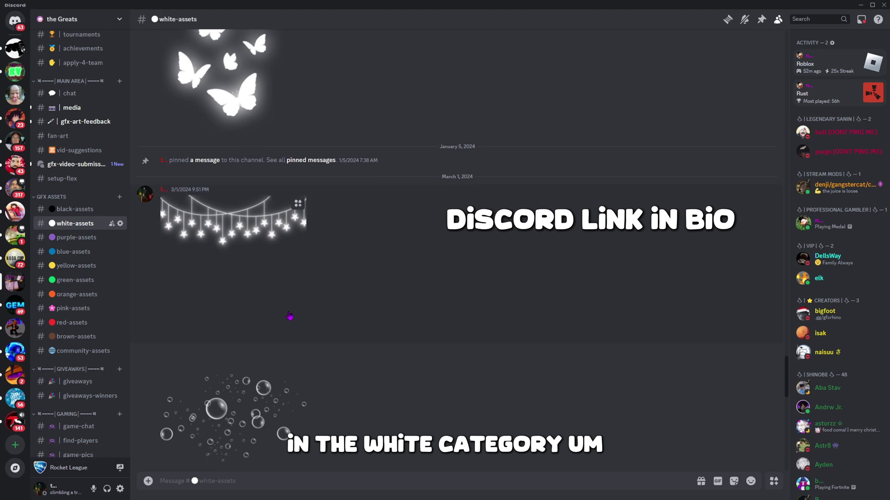
scroll(289, 315, up, 15)
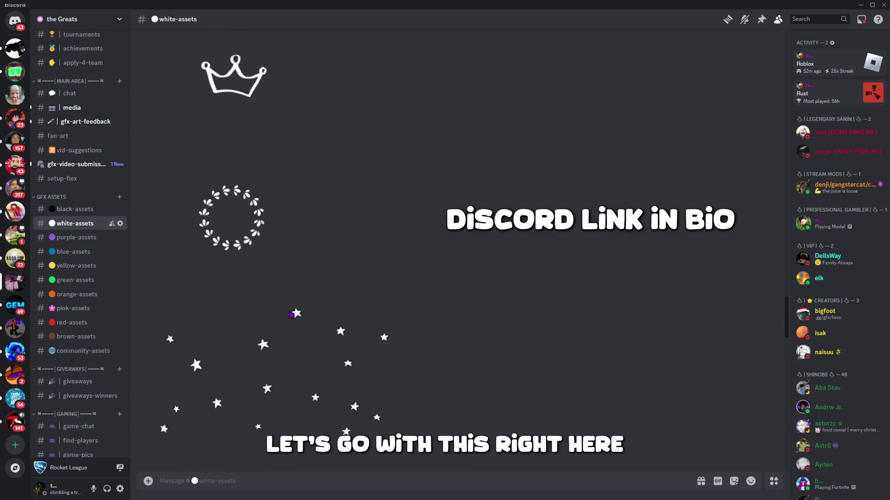
scroll(290, 315, up, 3)
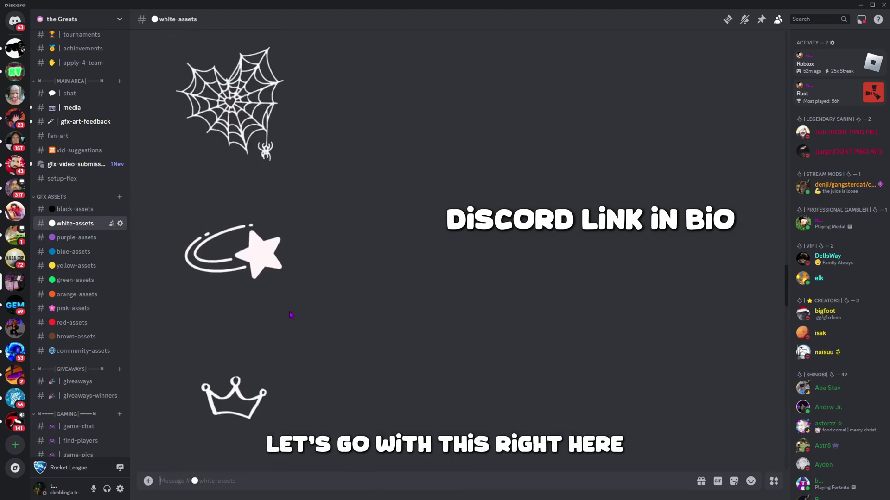
right_click(255, 239)
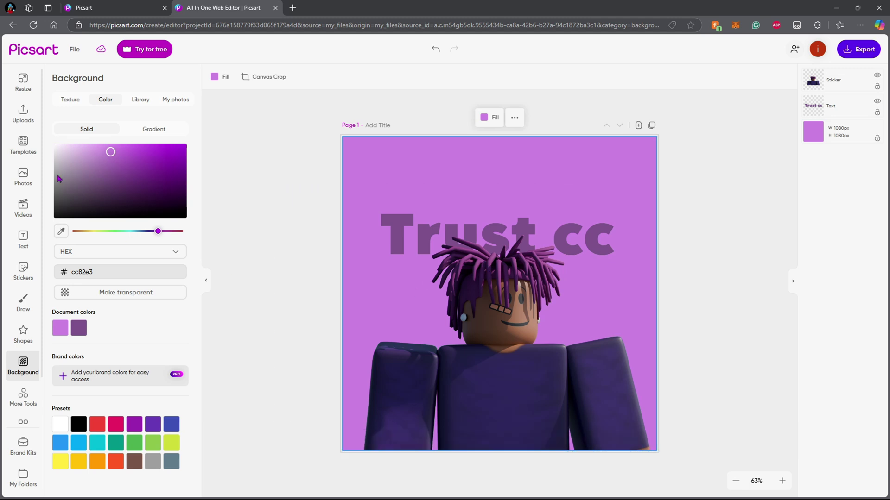
Add the uploaded star image left of the head, tilted about 30° and slightly enlarged.
click(23, 113)
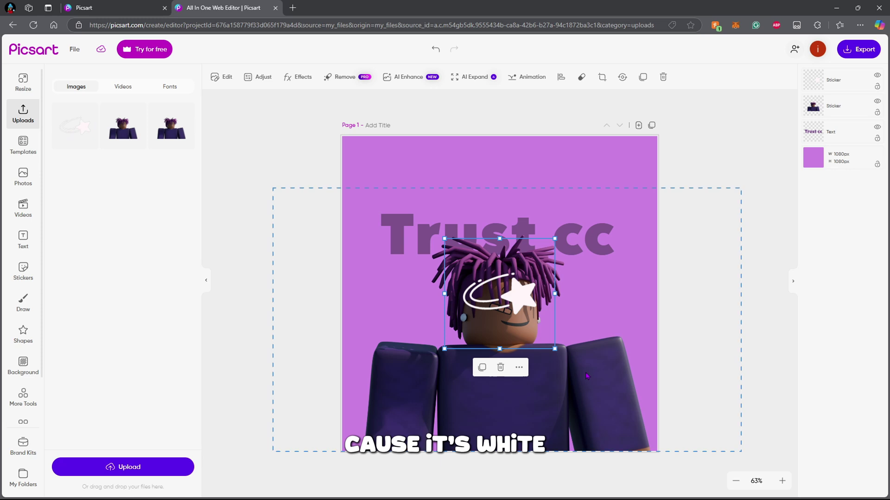
drag(524, 299, 423, 306)
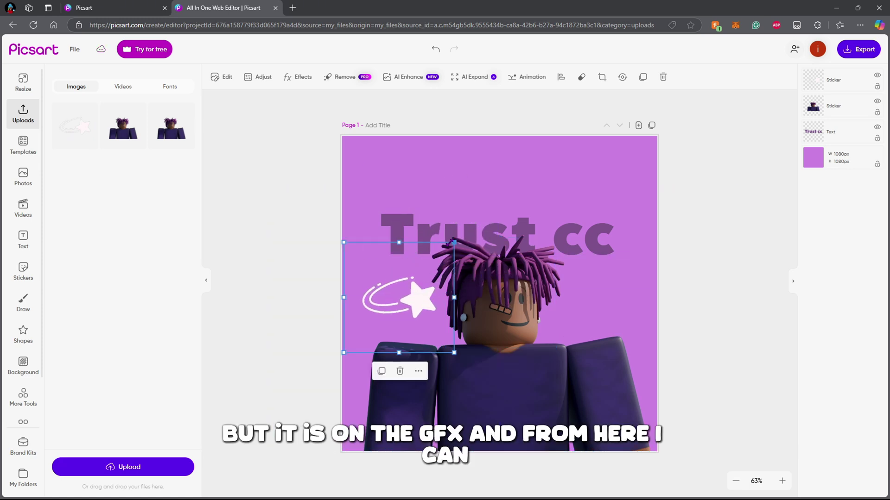
drag(458, 237, 373, 236)
drag(408, 290, 410, 278)
drag(418, 342, 431, 366)
drag(452, 260, 413, 319)
Layer the star sticker below the character and text, resting just beside the face.
click(758, 441)
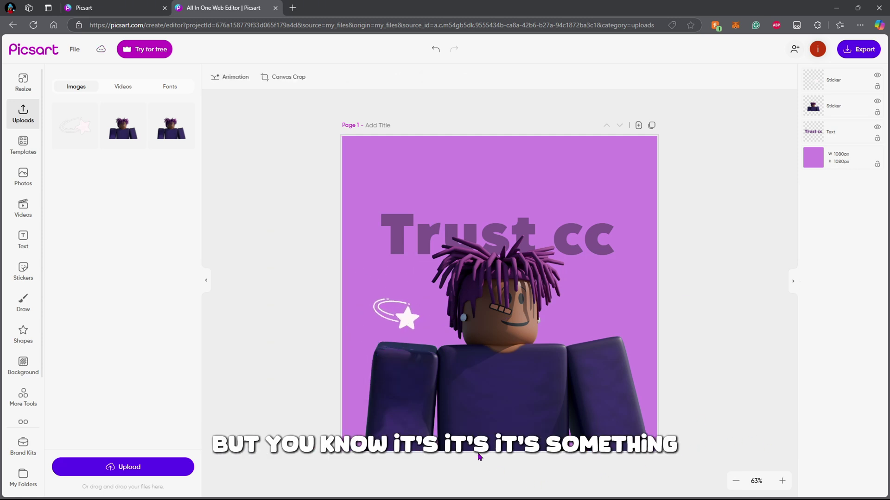
drag(398, 324, 405, 266)
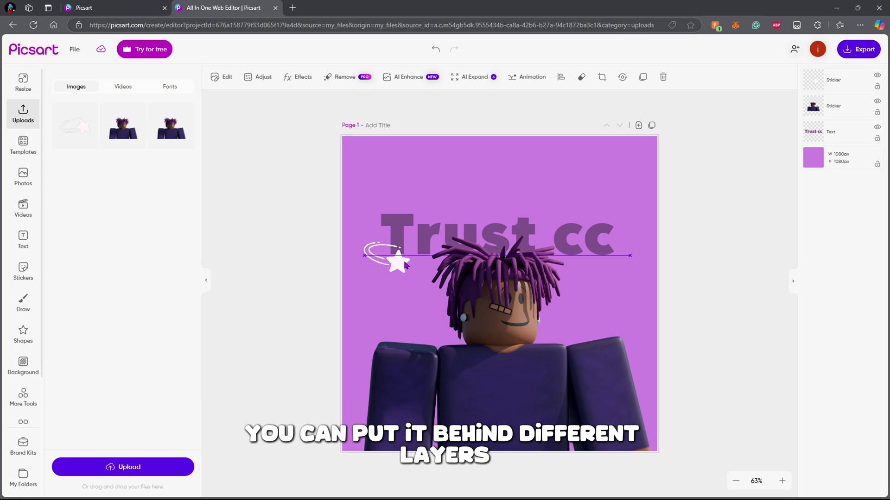
drag(845, 87, 843, 133)
drag(401, 260, 438, 329)
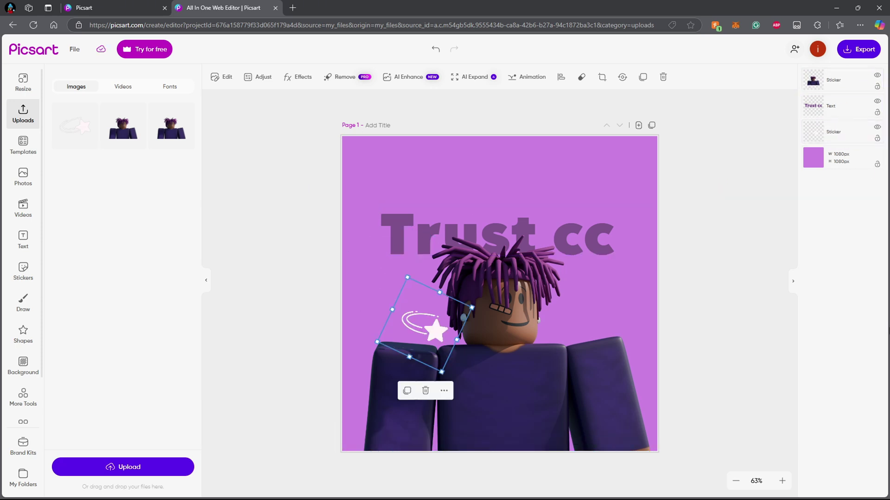
click(794, 329)
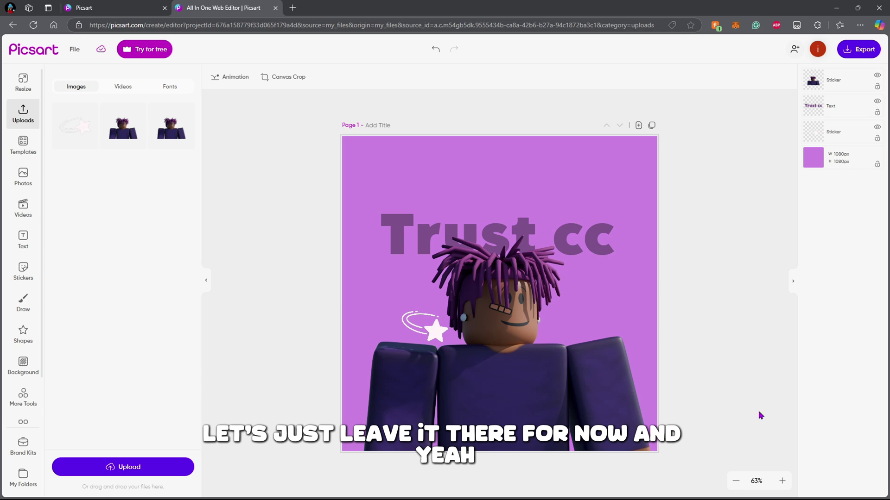